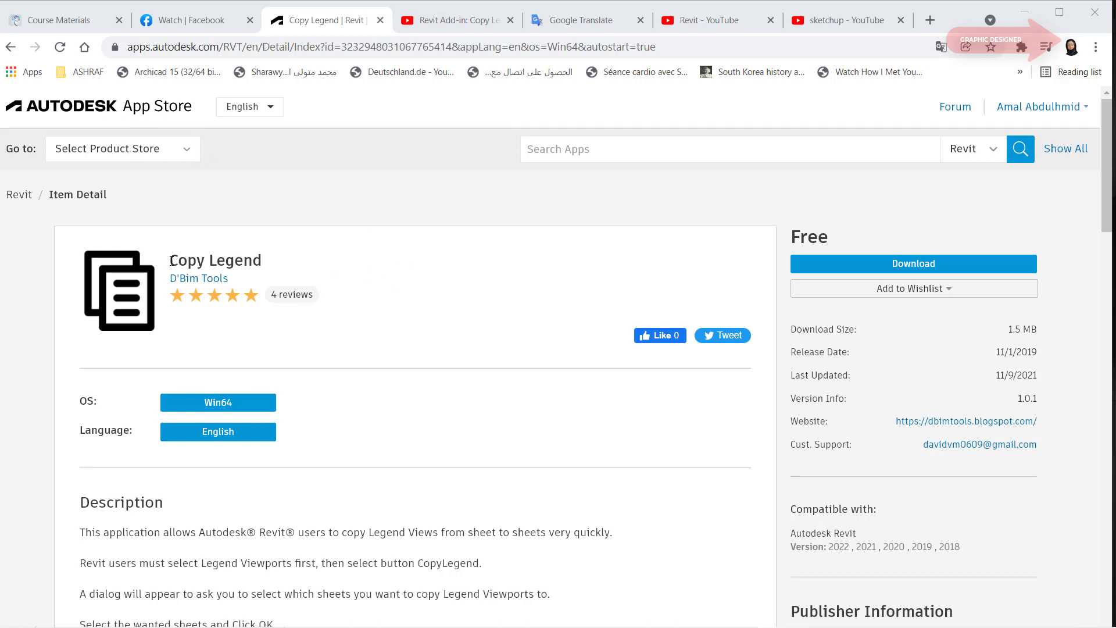
Select and clear the Copy Legend title text, leaving the App Store for Revit sheet A101.
left_click_drag(171, 260, 268, 262)
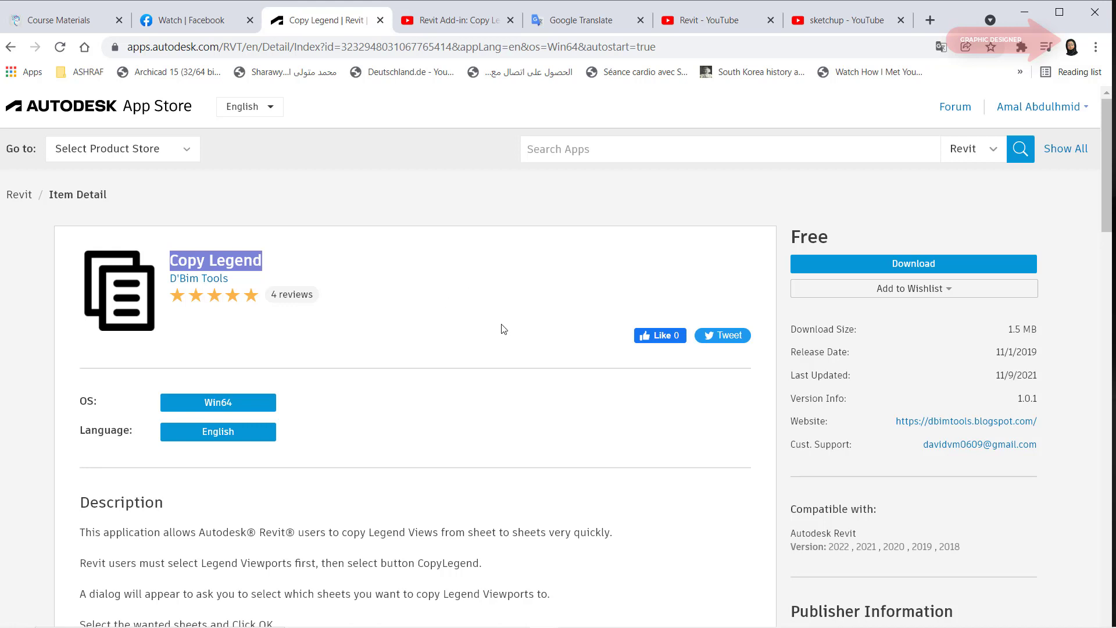
left_click(423, 320)
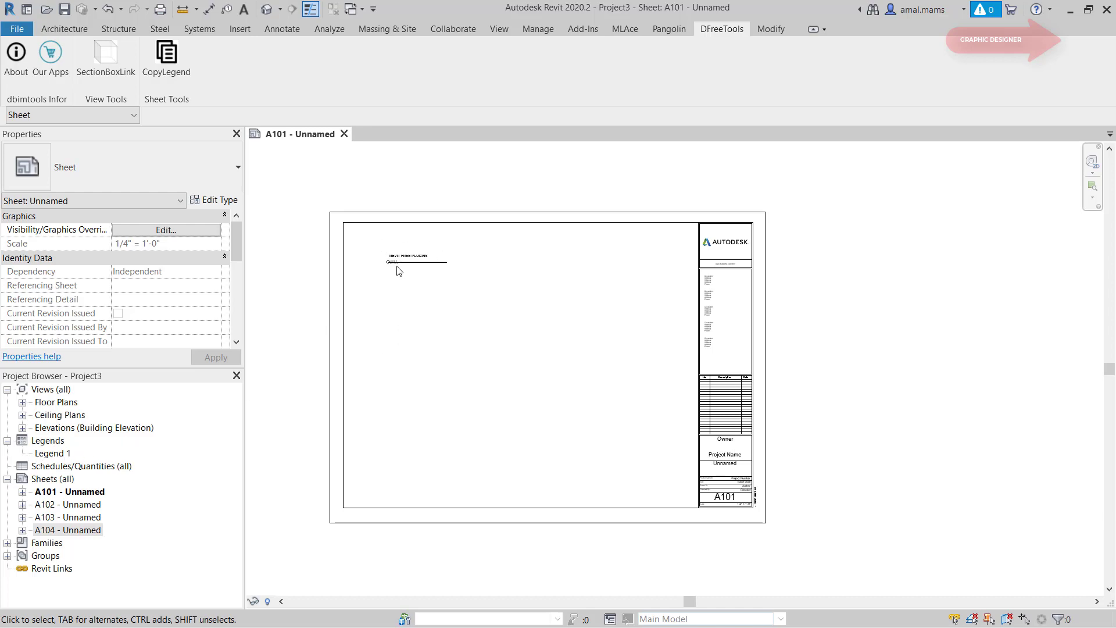
Zoom into sheet A101 and select its Legend 1 viewport.
scroll(398, 266, "up", 3)
scroll(410, 250, "up", 2)
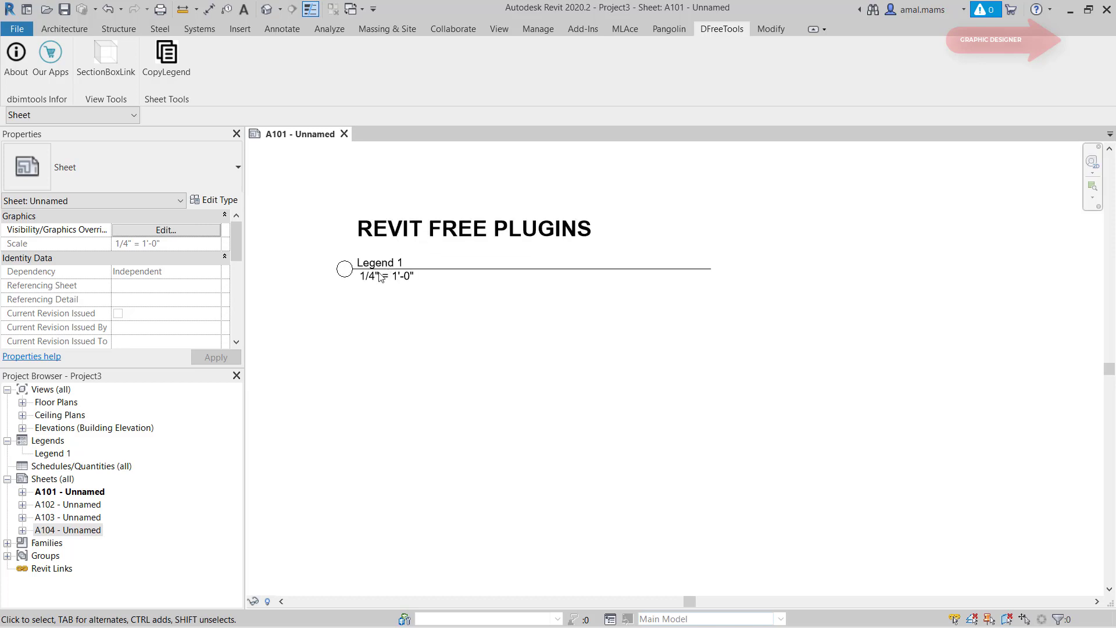
scroll(416, 282, "down", 1)
scroll(418, 286, "down", 3)
scroll(418, 286, "down", 2)
left_click(57, 455)
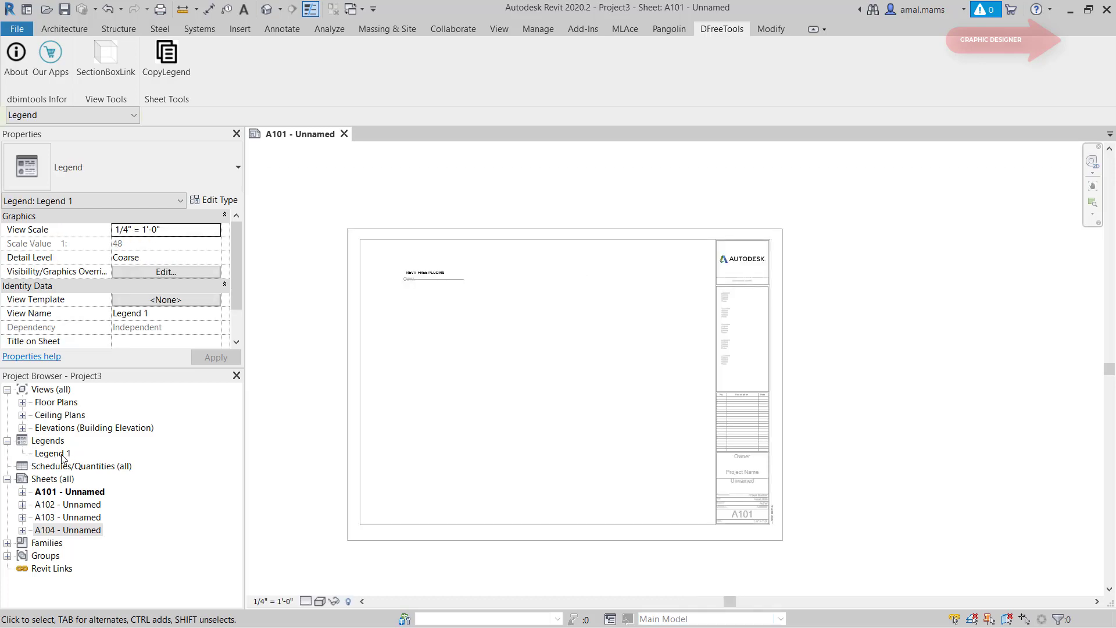
Open the Legend 1 view, then return to sheet A101.
double_click(62, 457)
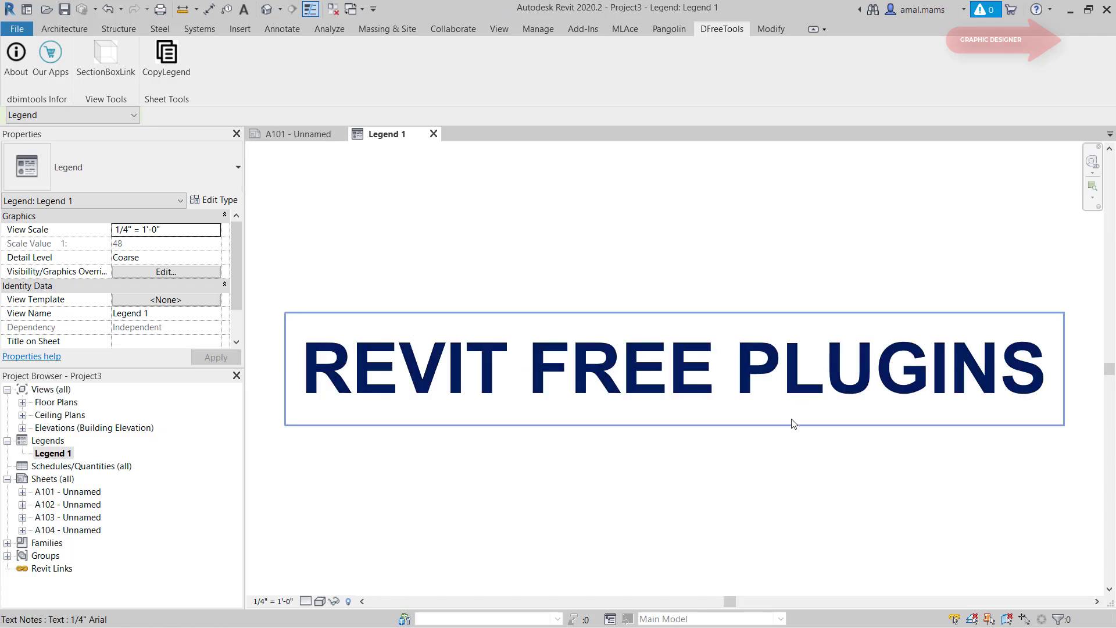
scroll(763, 479, "down", 1)
scroll(763, 480, "up", 1)
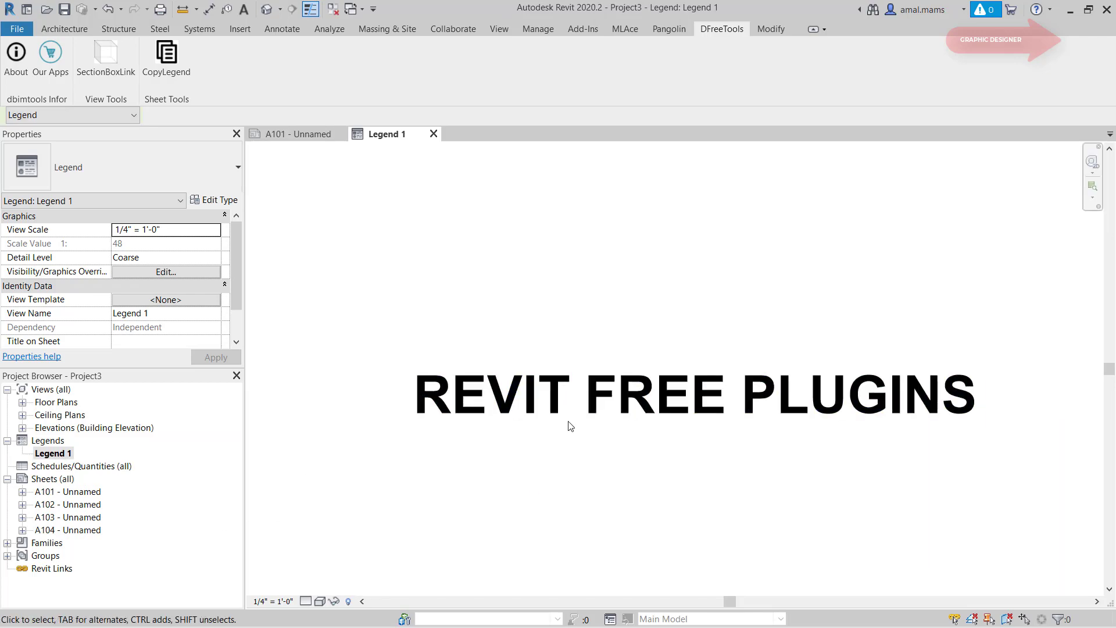
left_click(298, 134)
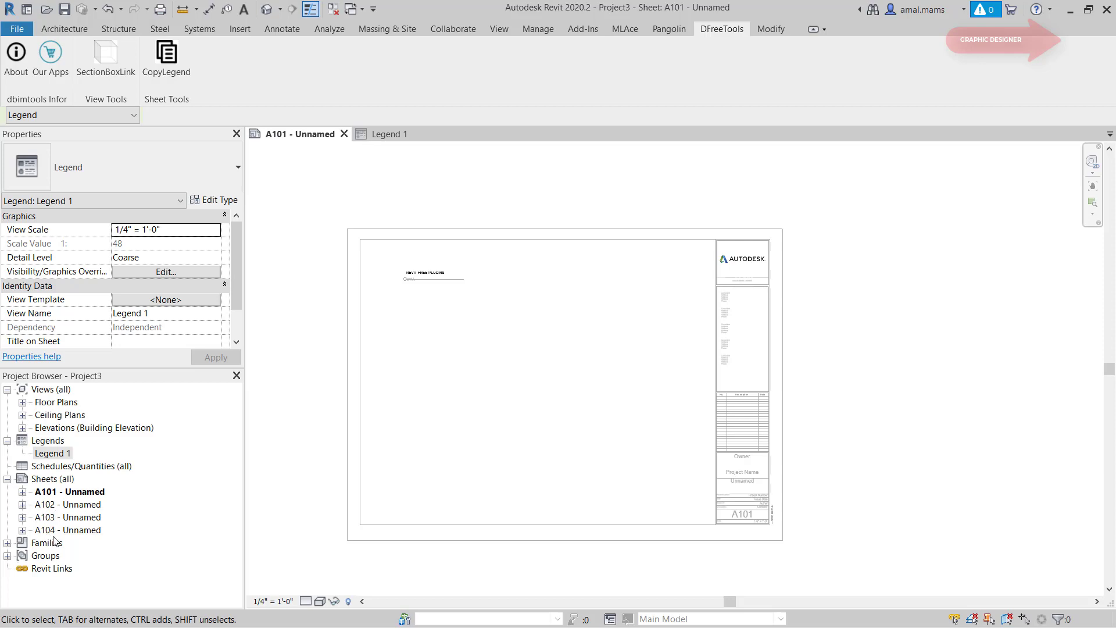
Open sheets A102, A103 and A104 from the Project Browser.
double_click(70, 504)
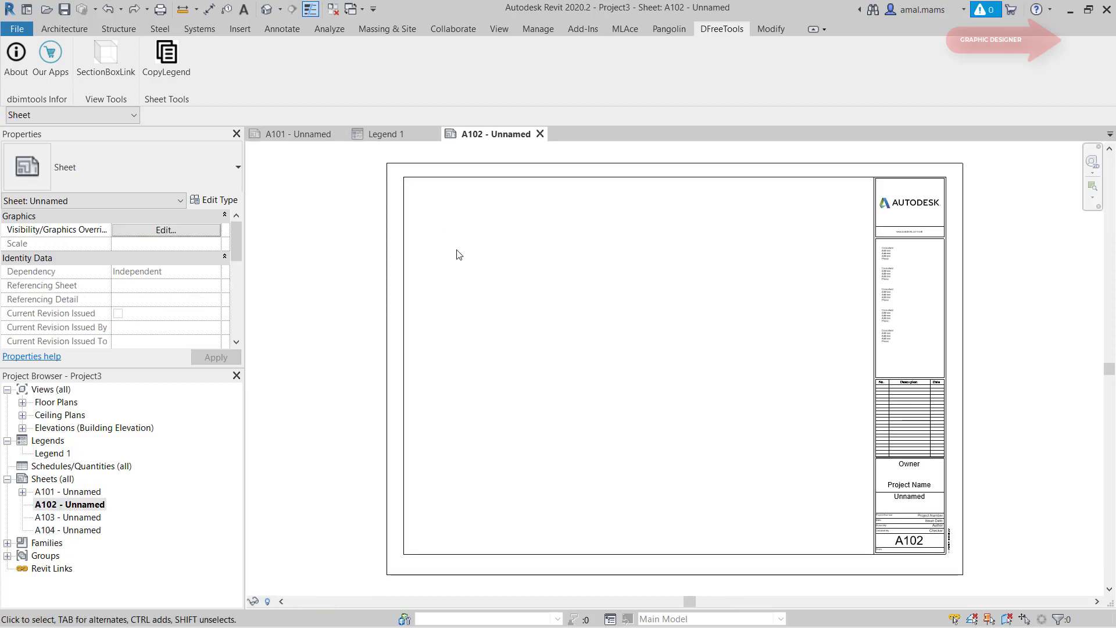
double_click(92, 517)
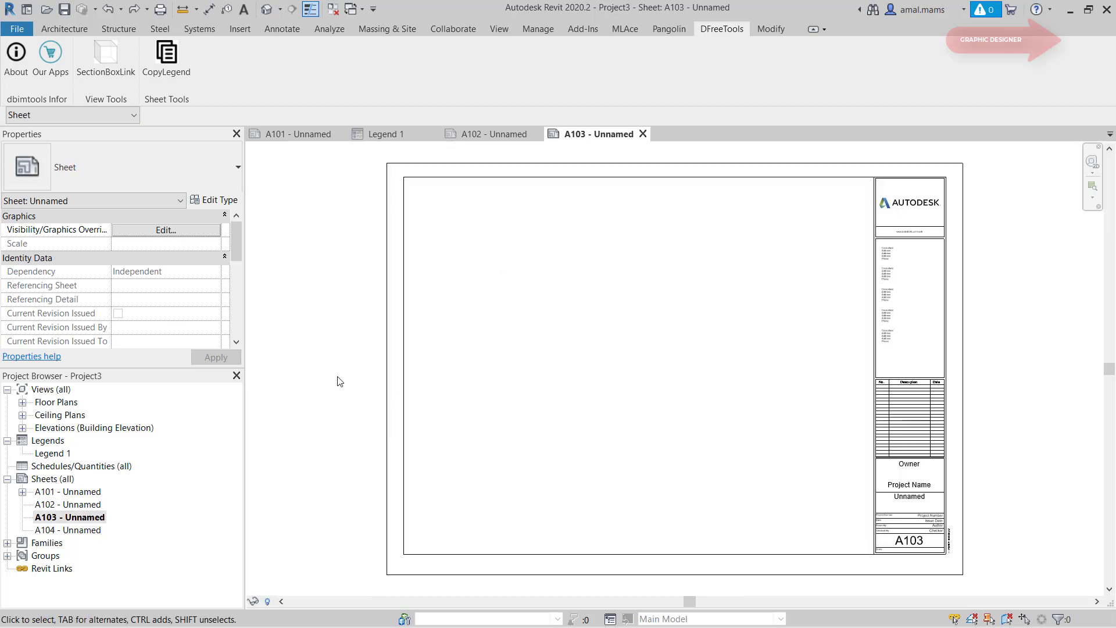
double_click(93, 530)
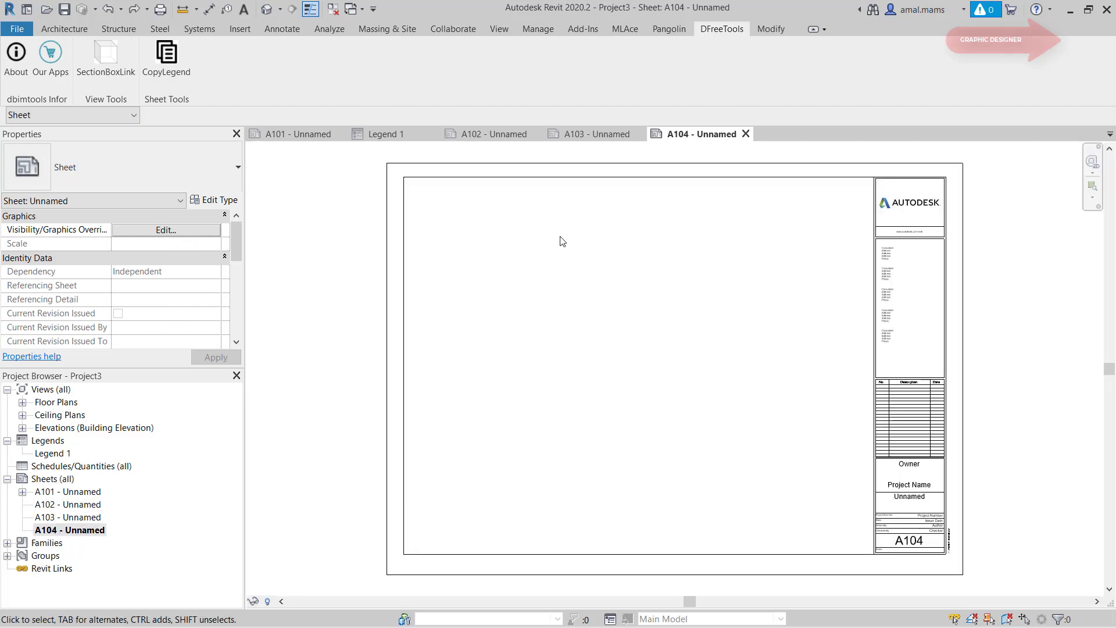
Back on sheet A101, run CopyLegend without a selection and dismiss its warning.
left_click(64, 493)
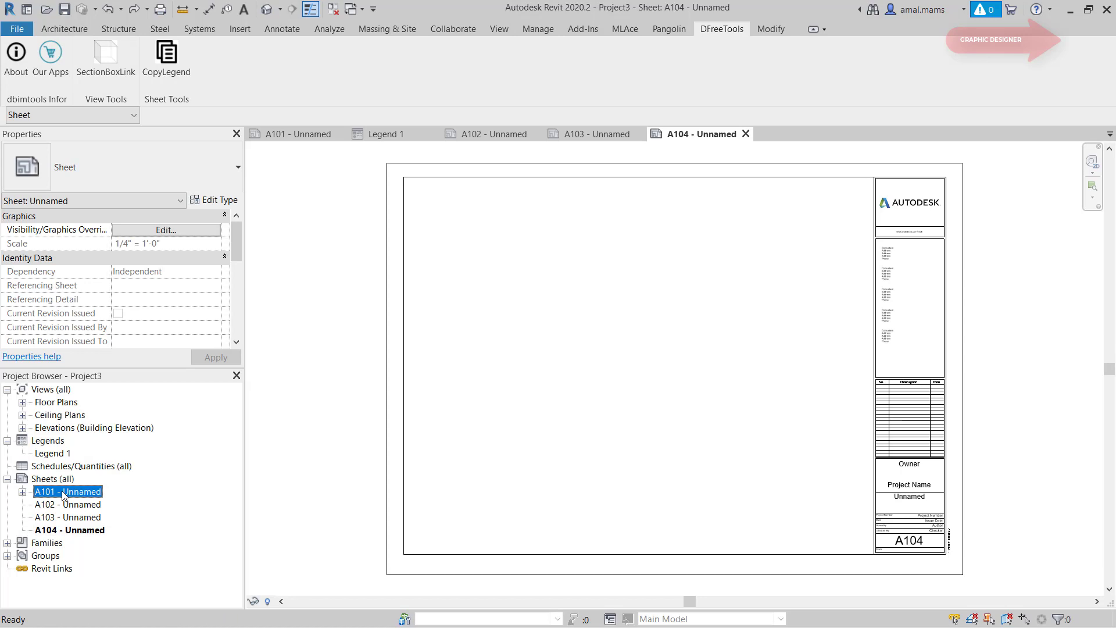
left_click(301, 134)
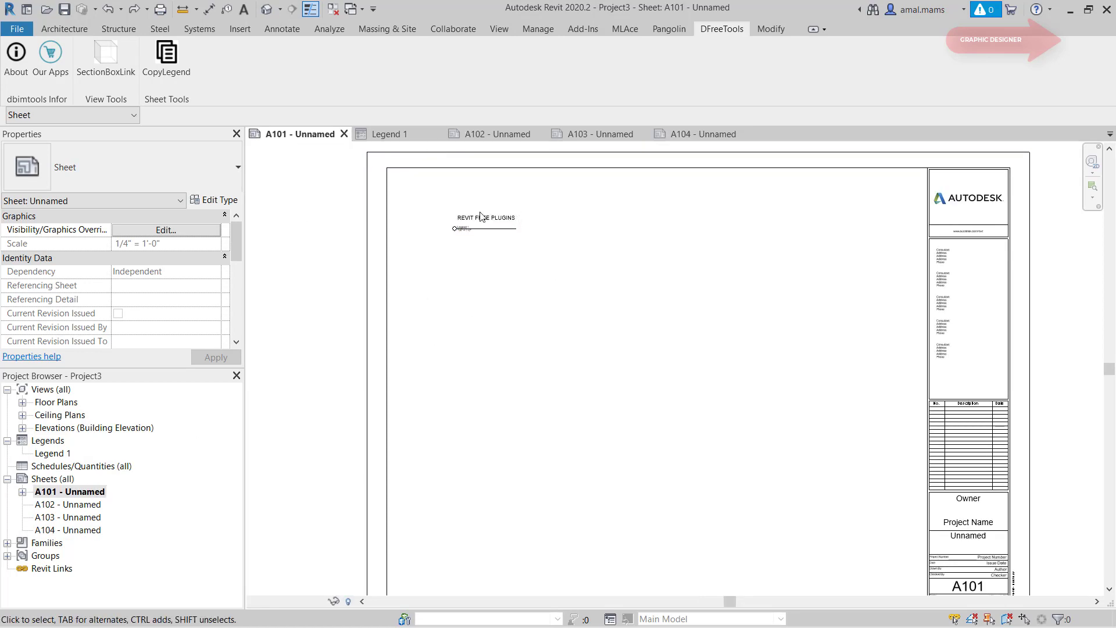
left_click(177, 61)
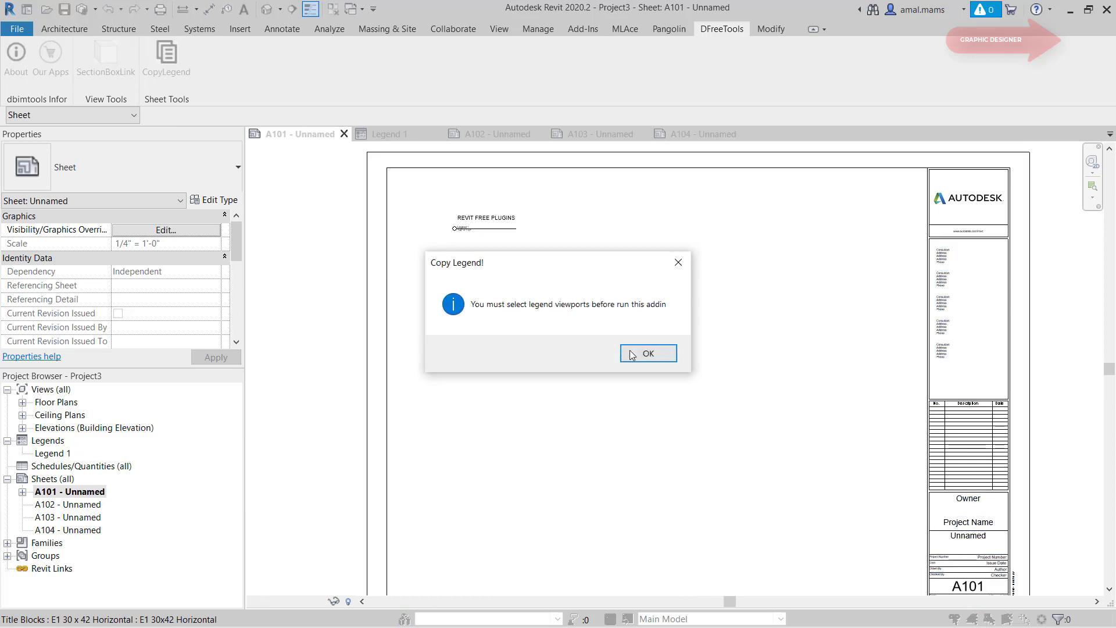
left_click(647, 353)
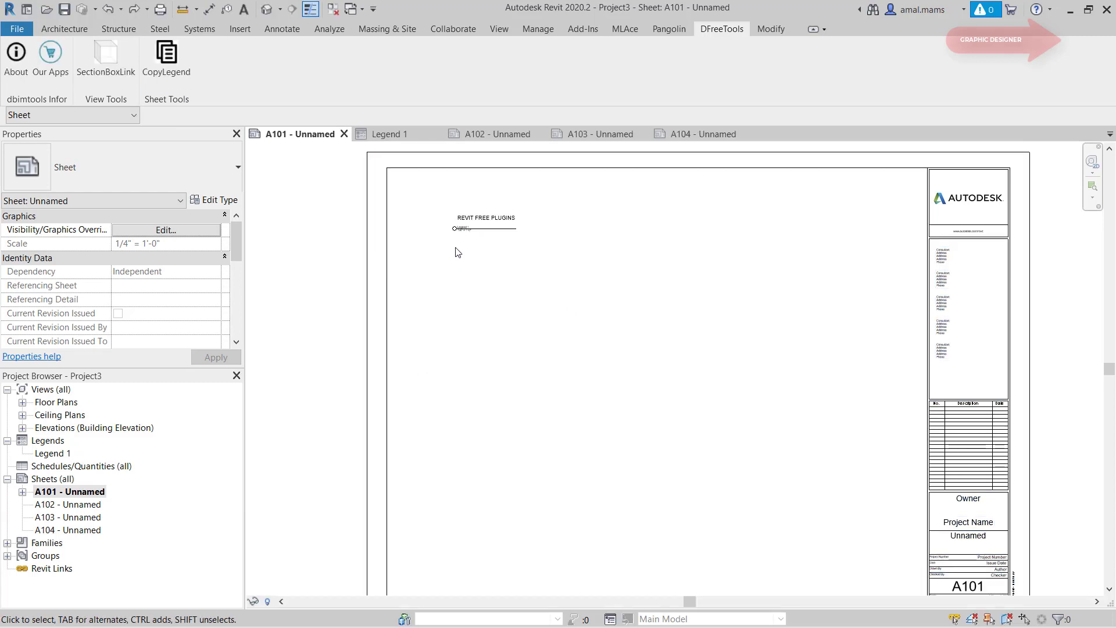
Copy the selected Legend 1 viewport to all sheets A101–A104 with DFreeTools CopyLegend.
left_click_drag(439, 250, 539, 196)
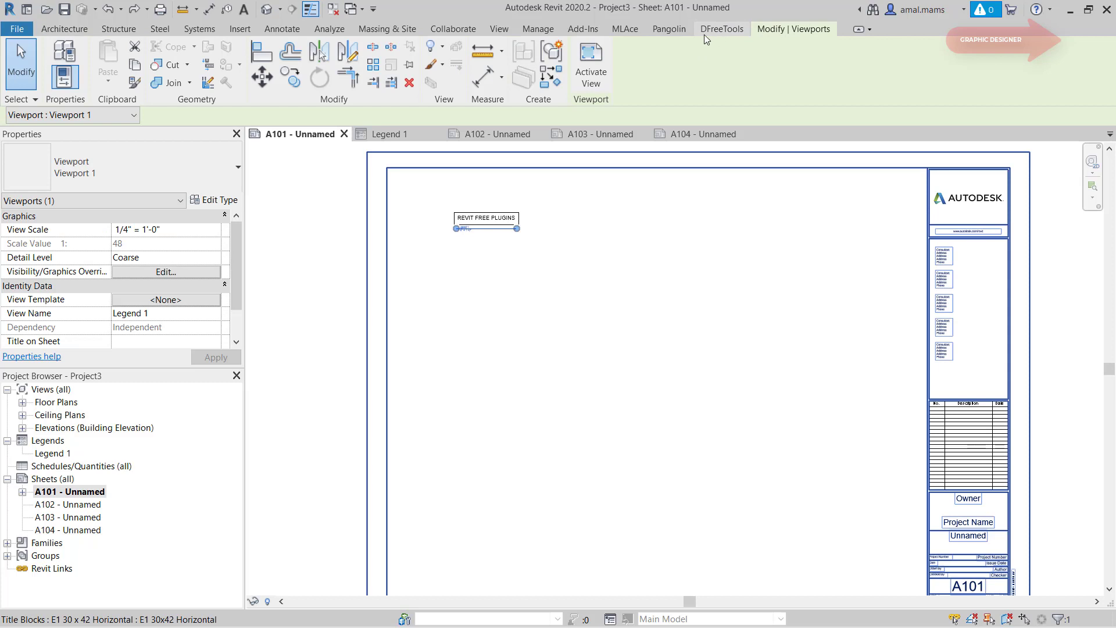
left_click(723, 30)
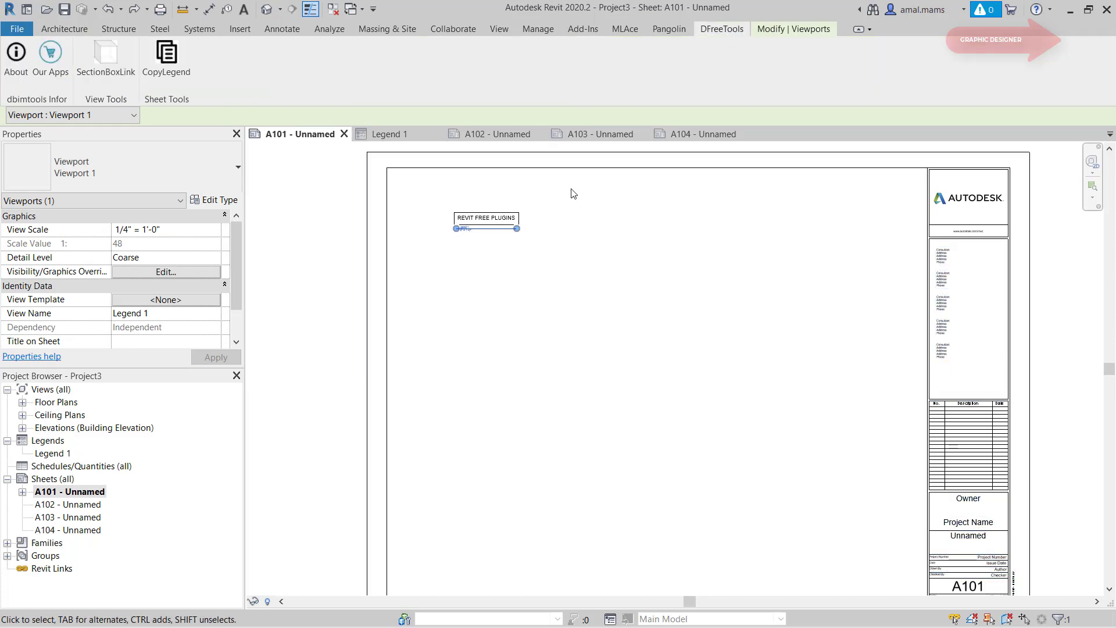
left_click(167, 55)
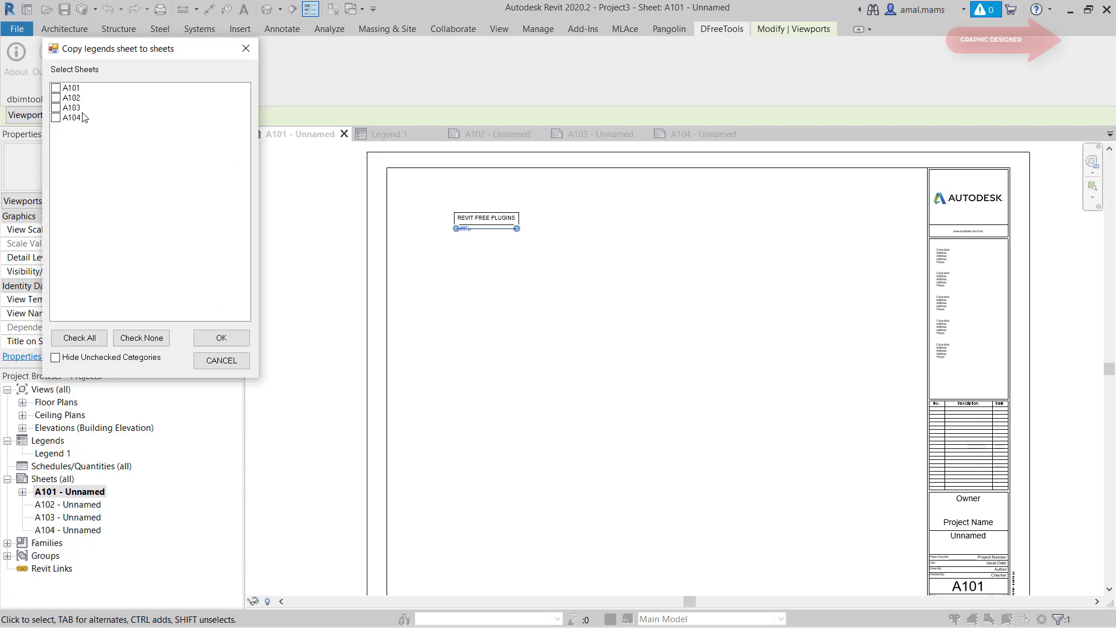
left_click(81, 341)
left_click(222, 339)
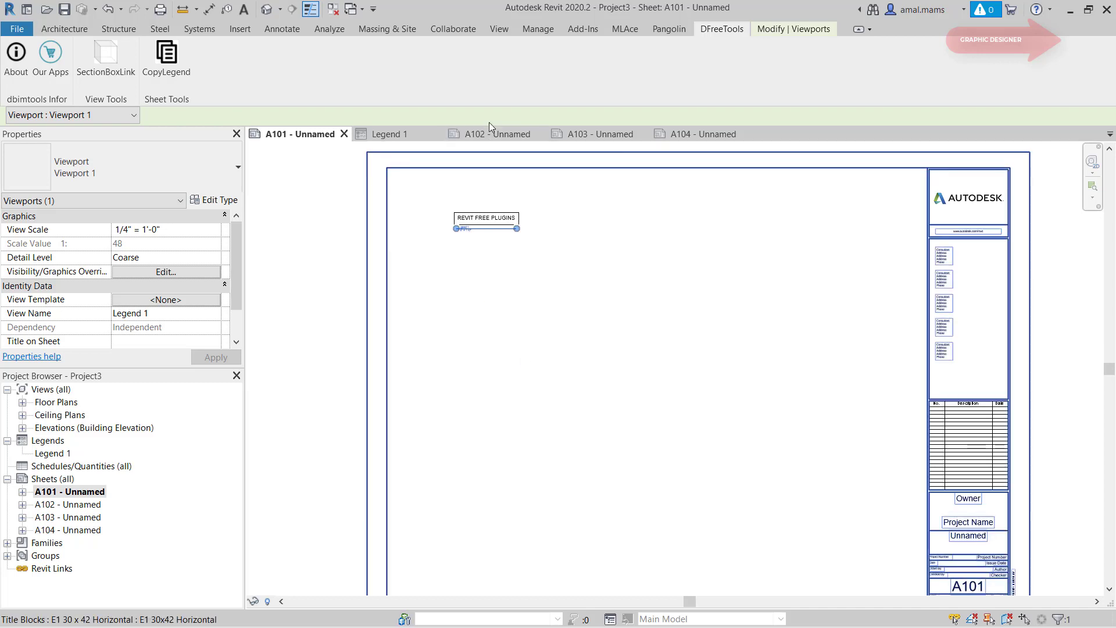
Check sheets A102, A103 and A104 for the copied REVIT FREE PLUGINS legend.
left_click(506, 136)
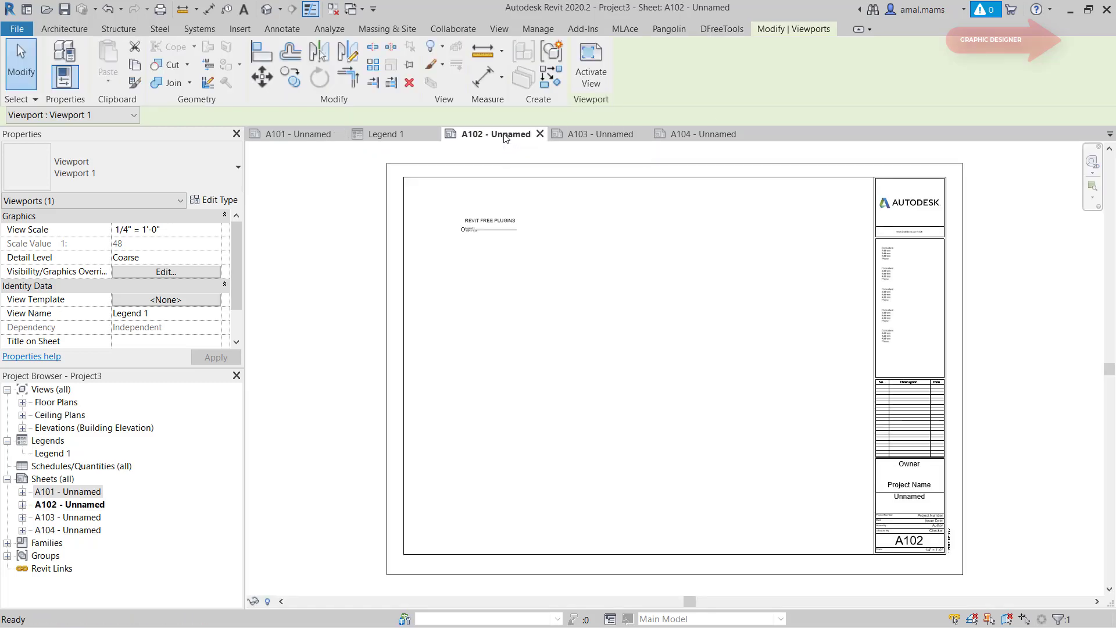
scroll(493, 216, "up", 4)
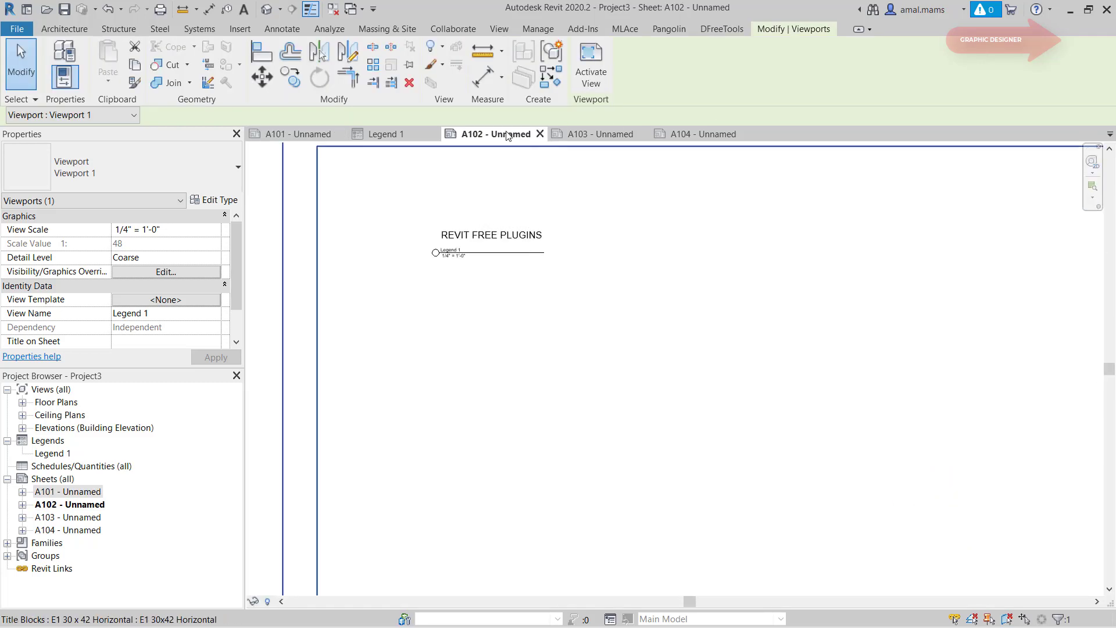
left_click(597, 139)
scroll(542, 231, "up", 3)
scroll(543, 232, "up", 2)
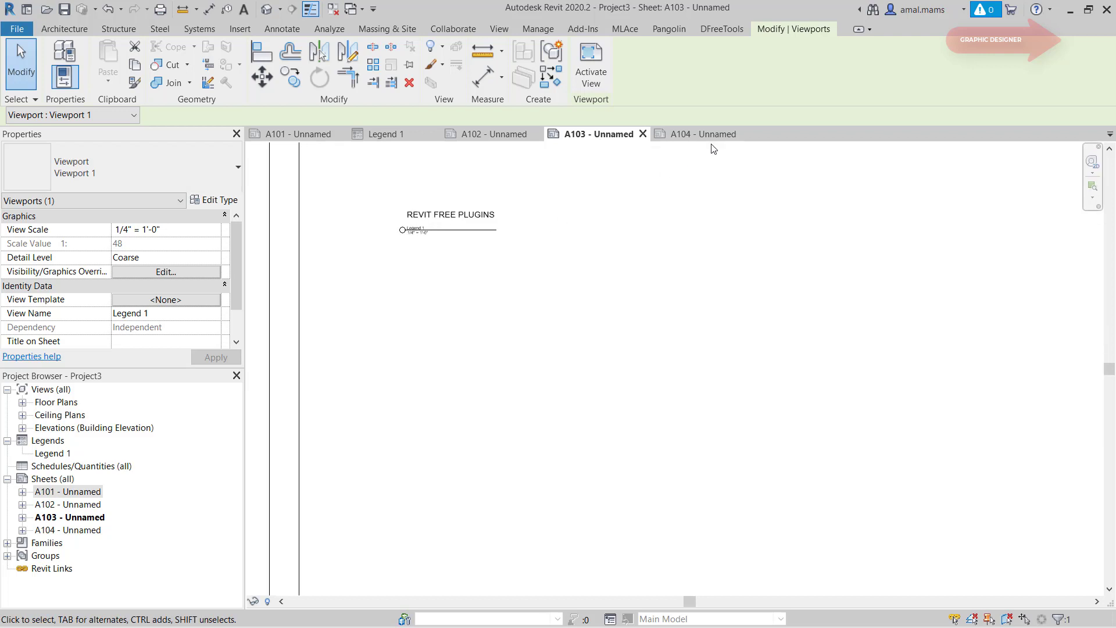
left_click(721, 139)
scroll(535, 242, "up", 3)
scroll(535, 242, "up", 1)
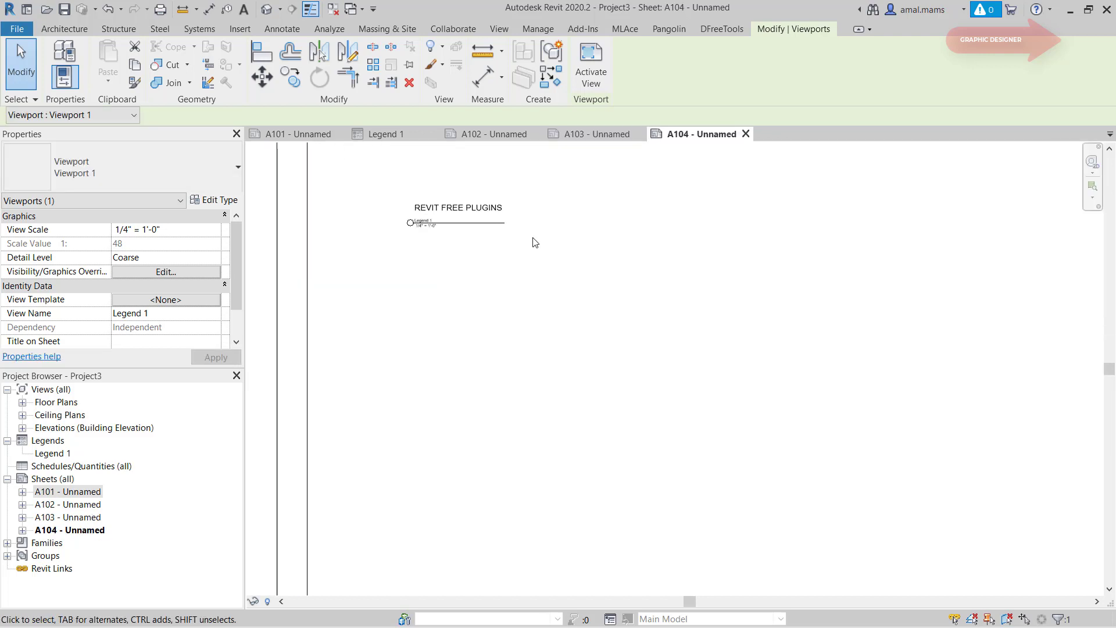
scroll(534, 242, "down", 3)
mouse_move(546, 259)
middle_mouse_down()
mouse_move(496, 269)
mouse_move(534, 271)
middle_mouse_up()
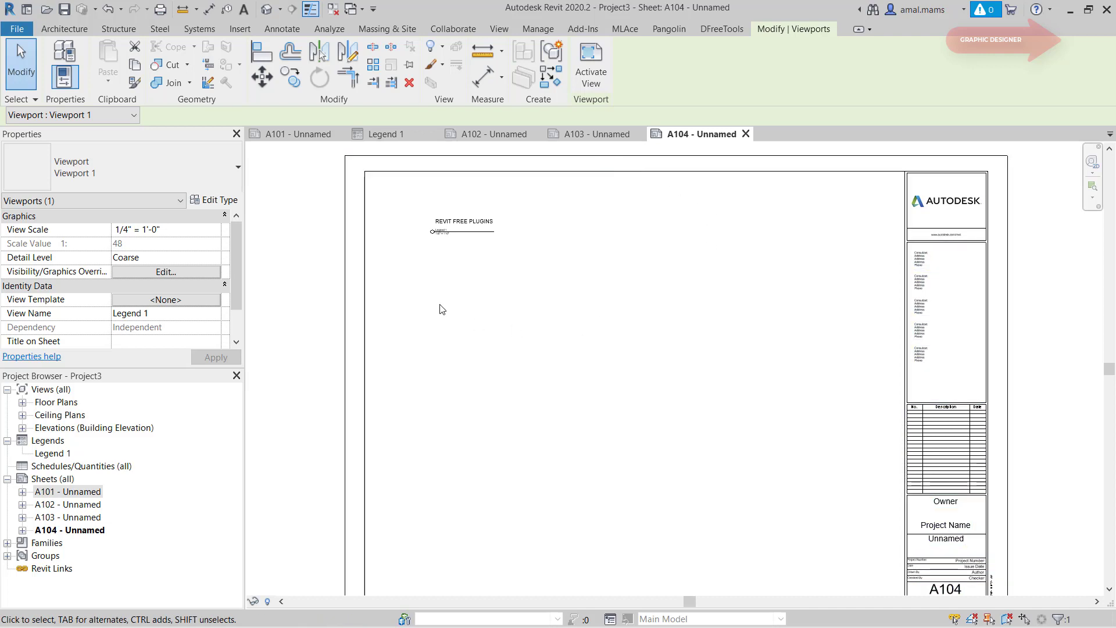
Delete A104's legend viewport, then dismiss the CopyLegend warning back on A101.
left_click(109, 9)
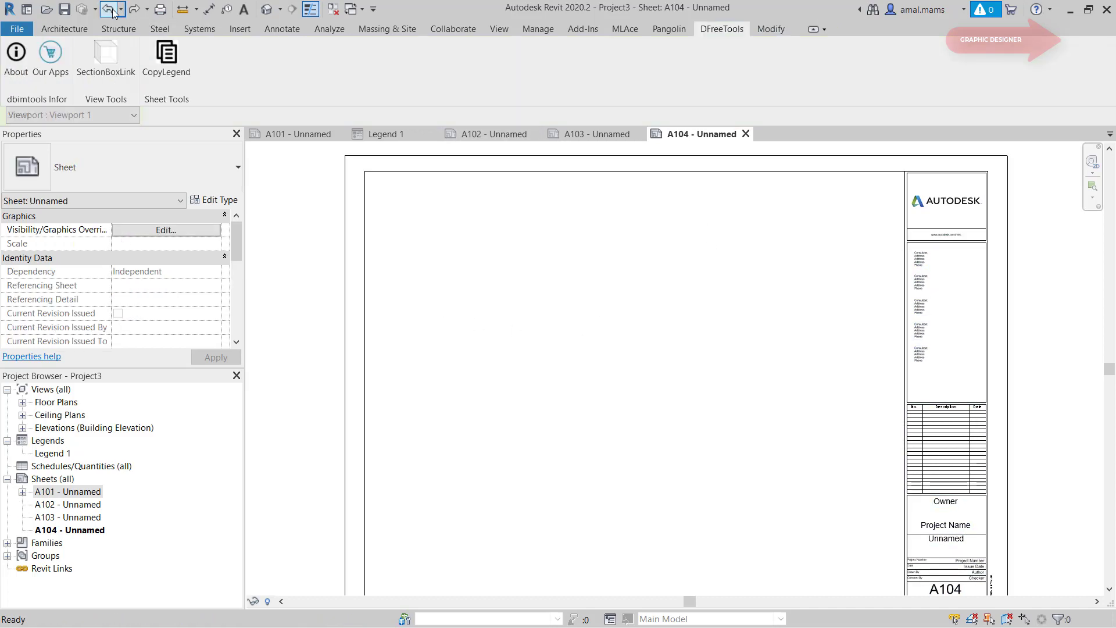
left_click(276, 135)
left_click(166, 56)
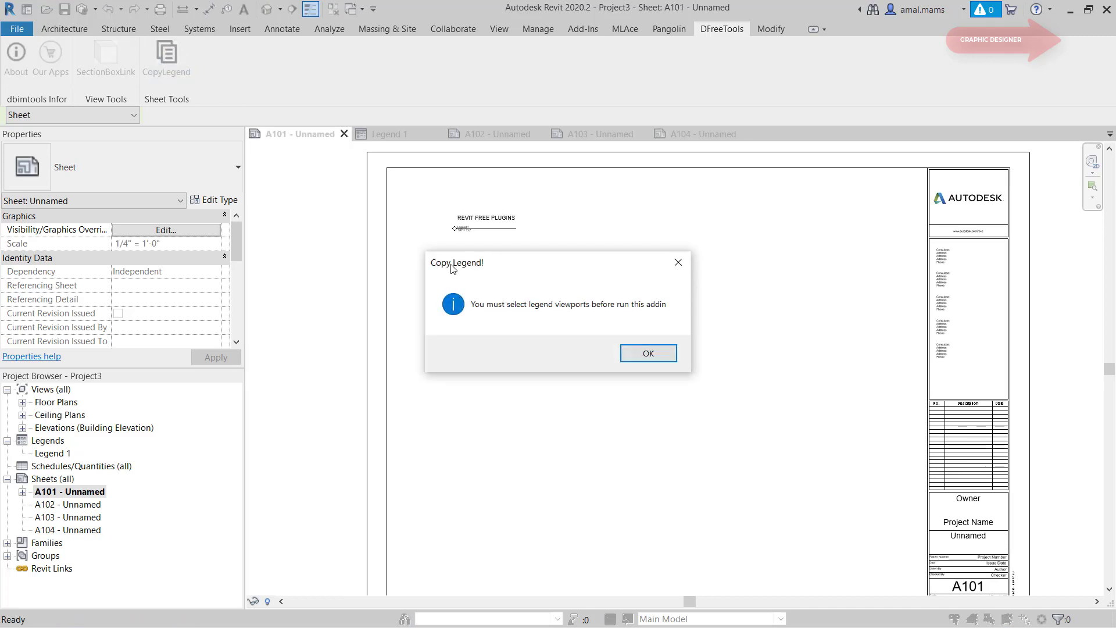
left_click(647, 351)
Window-select the A101 legend viewport and open the CopyLegend sheet list.
left_click_drag(429, 251, 555, 201)
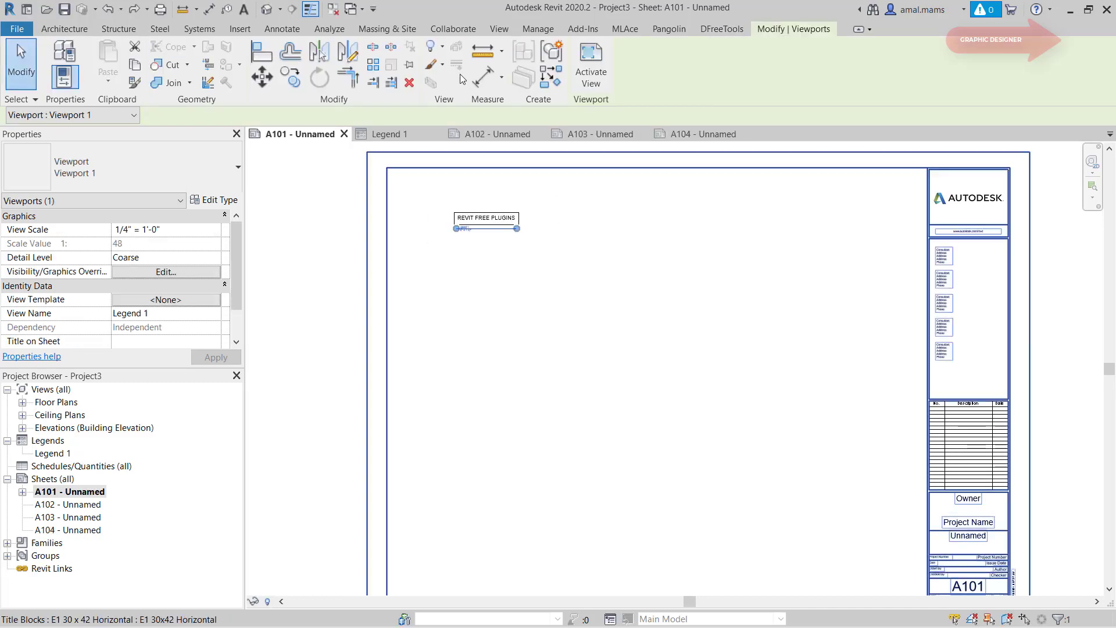
left_click(727, 29)
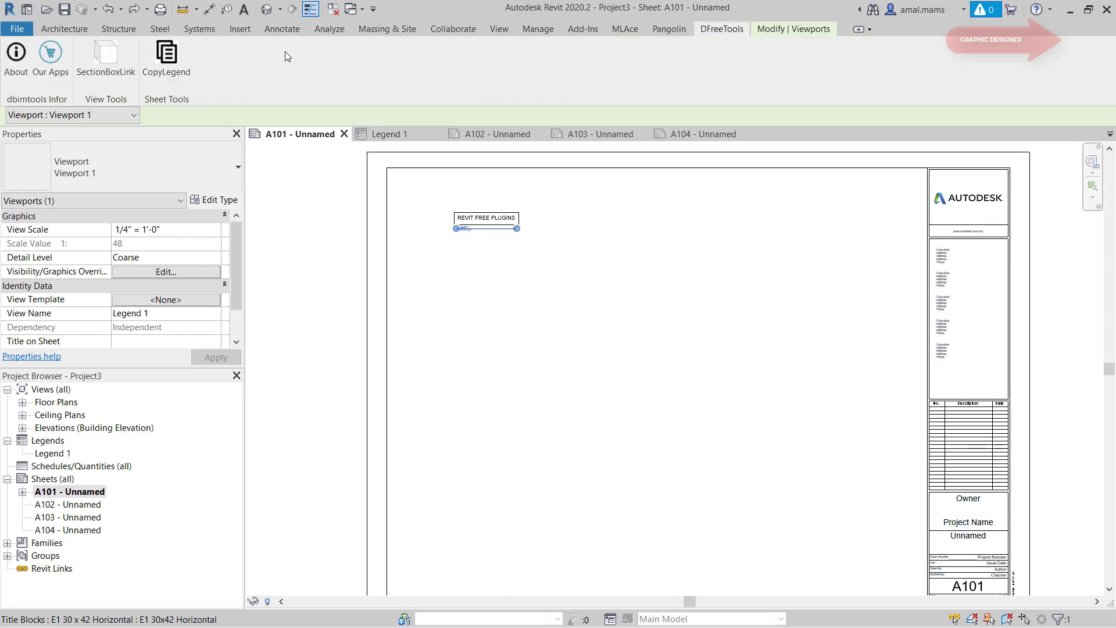
left_click(167, 55)
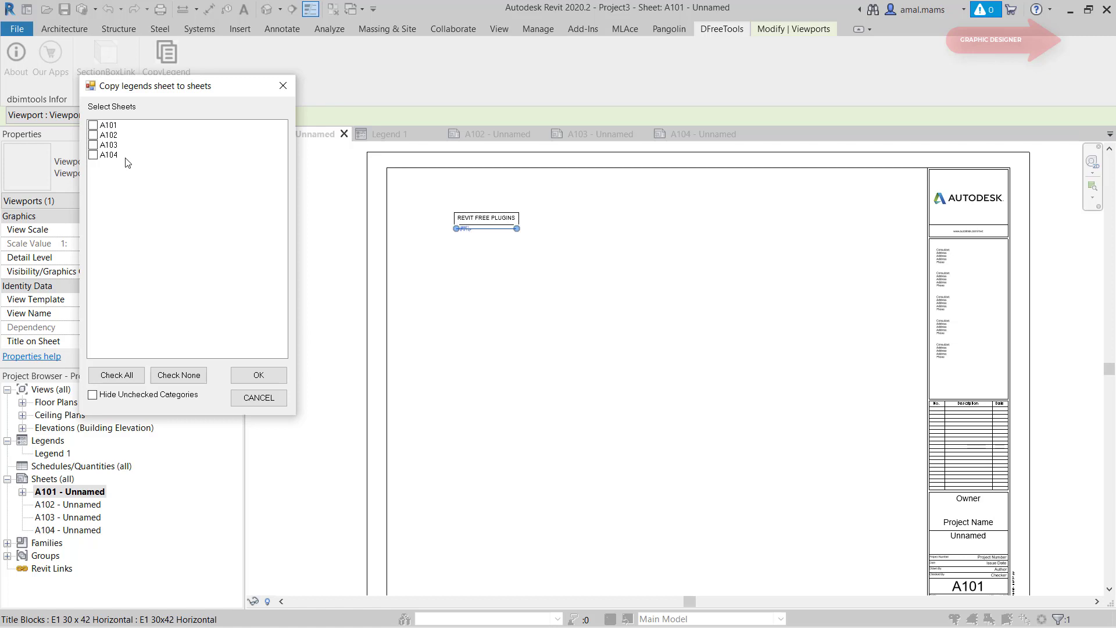
Tick only sheet A104, toggle Hide Unchecked Categories on and off, and confirm the copy.
left_click(102, 158)
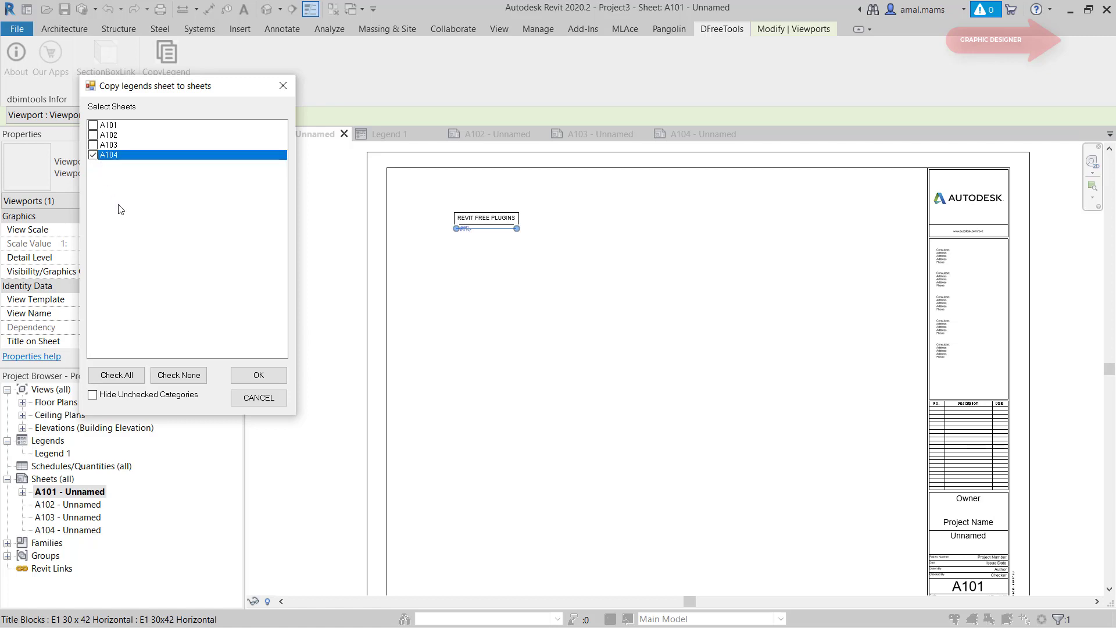
left_click(93, 396)
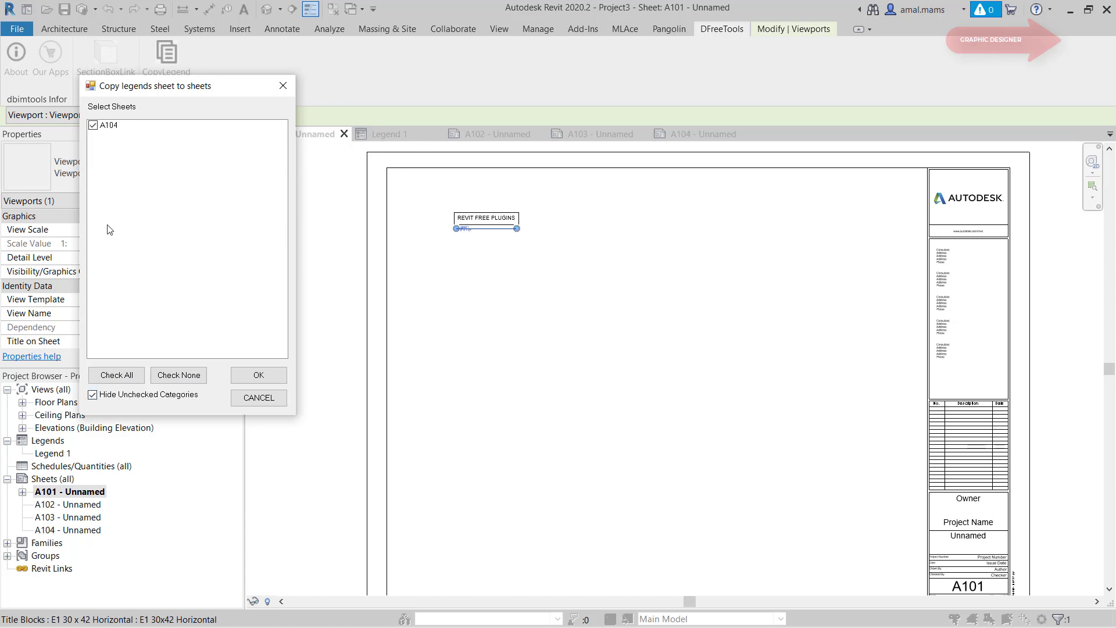
left_click(92, 395)
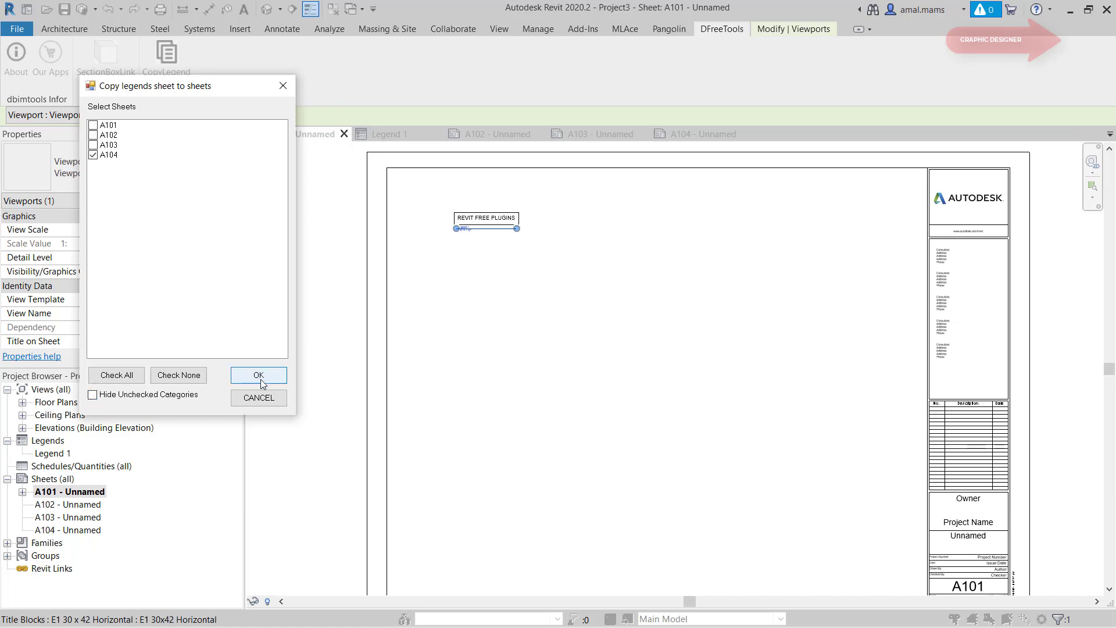
left_click(262, 377)
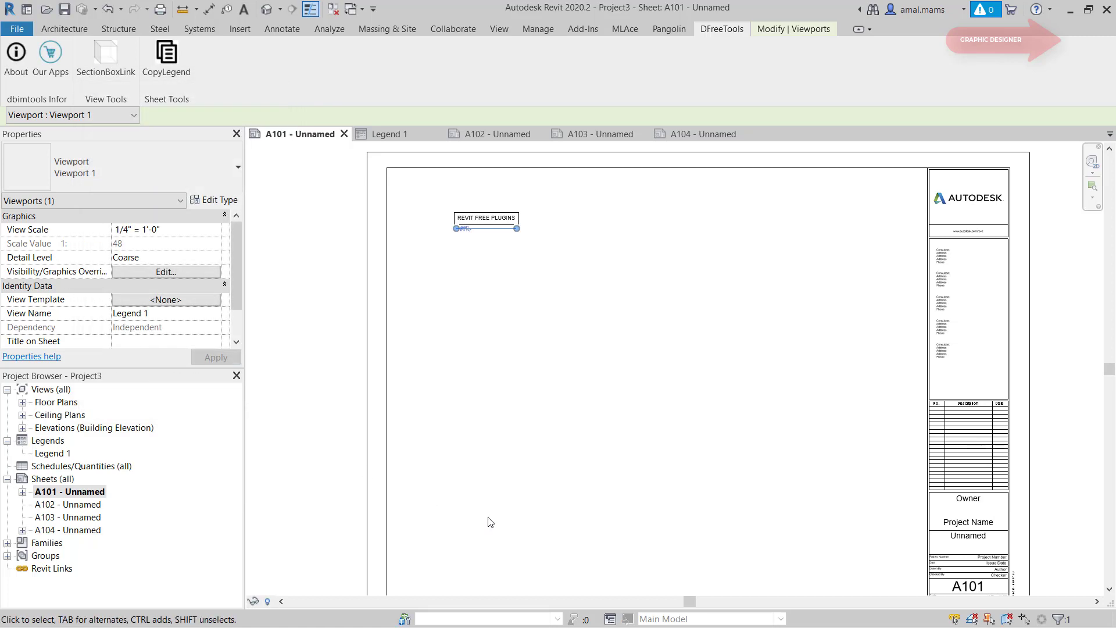
Verify A102 and A103 have no legend while A104 shows the copied legend.
left_click(481, 135)
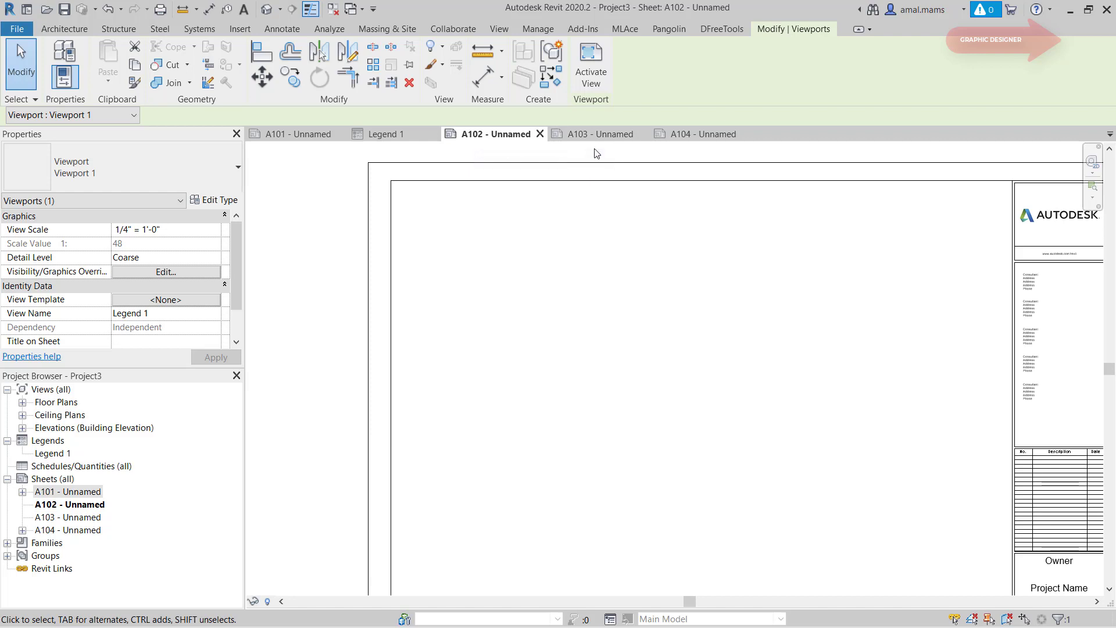
left_click(599, 134)
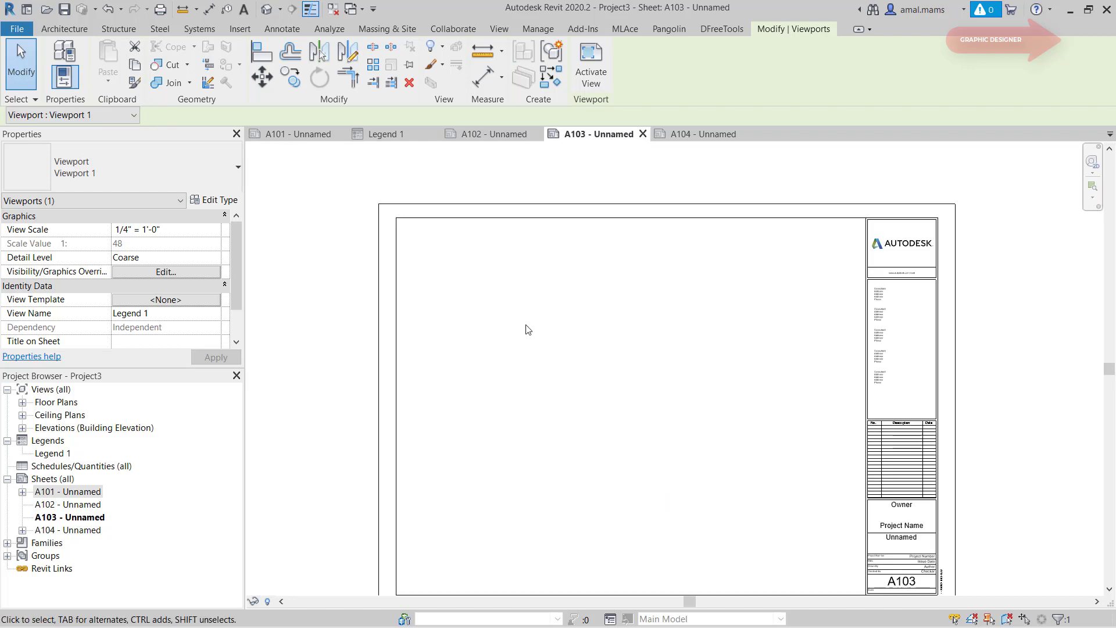
left_click(686, 135)
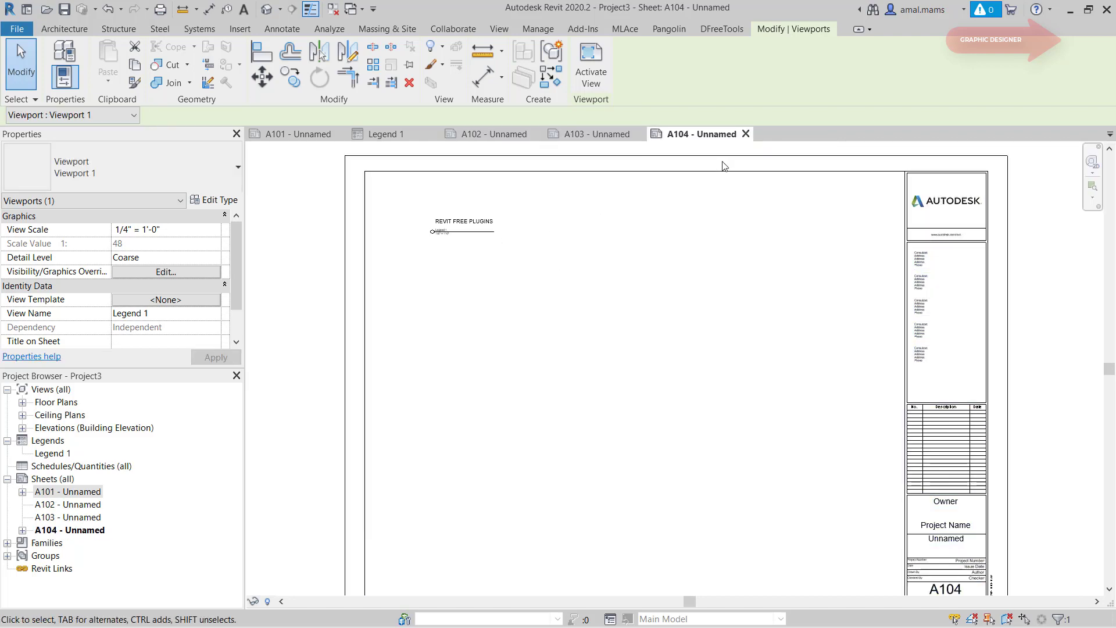
scroll(574, 306, "down", 1)
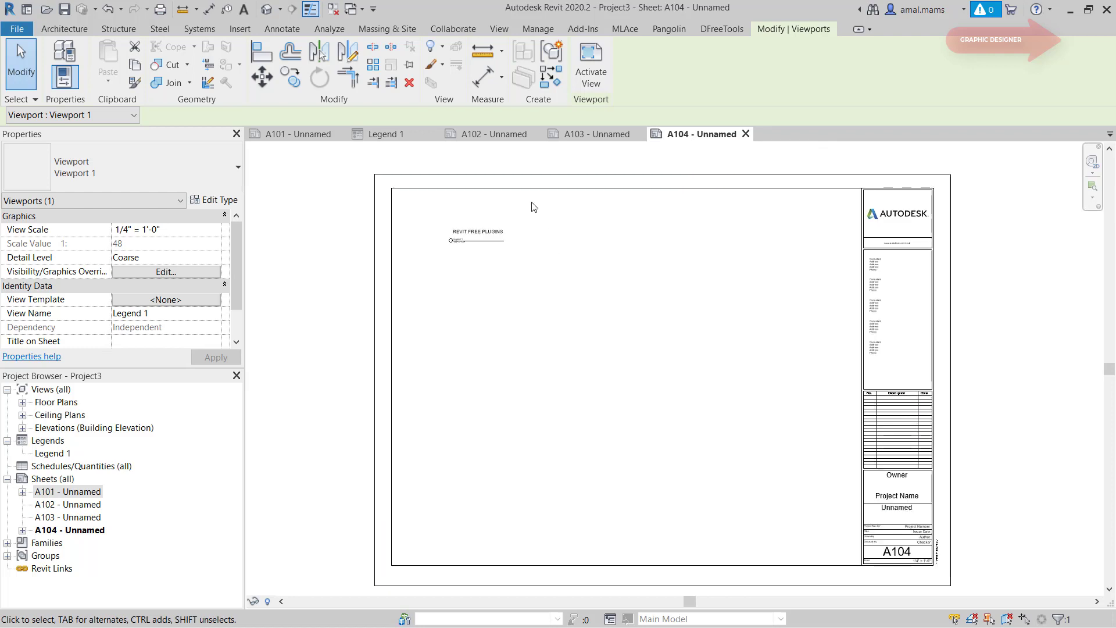